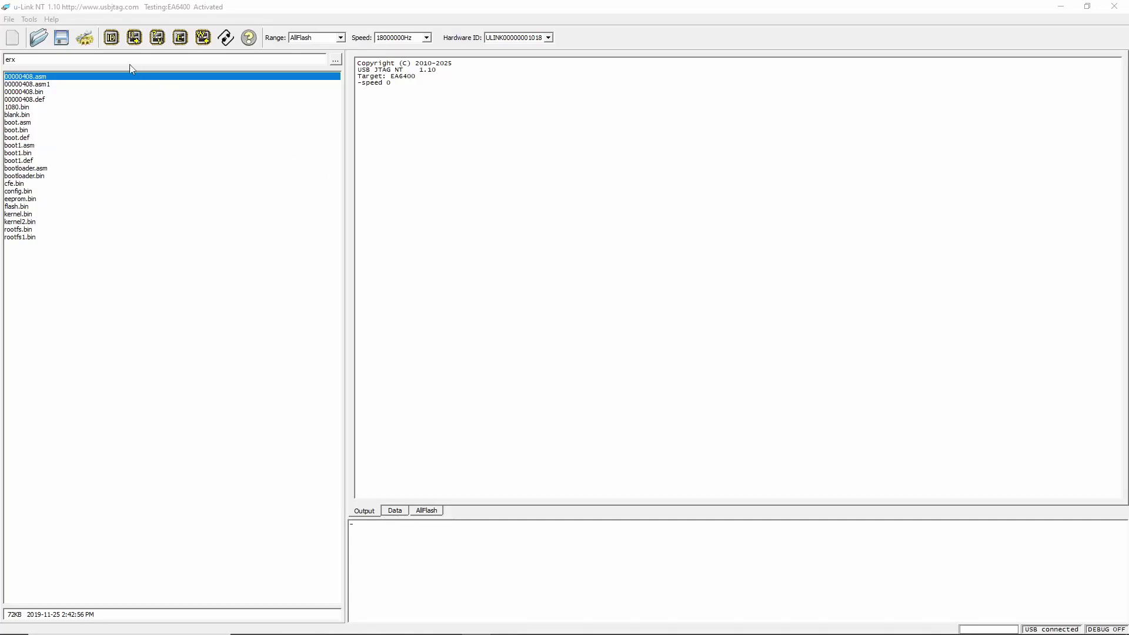
# Configure the target as ER-X in the Router category with the EJTAG protocol
pyautogui.click(89, 39)
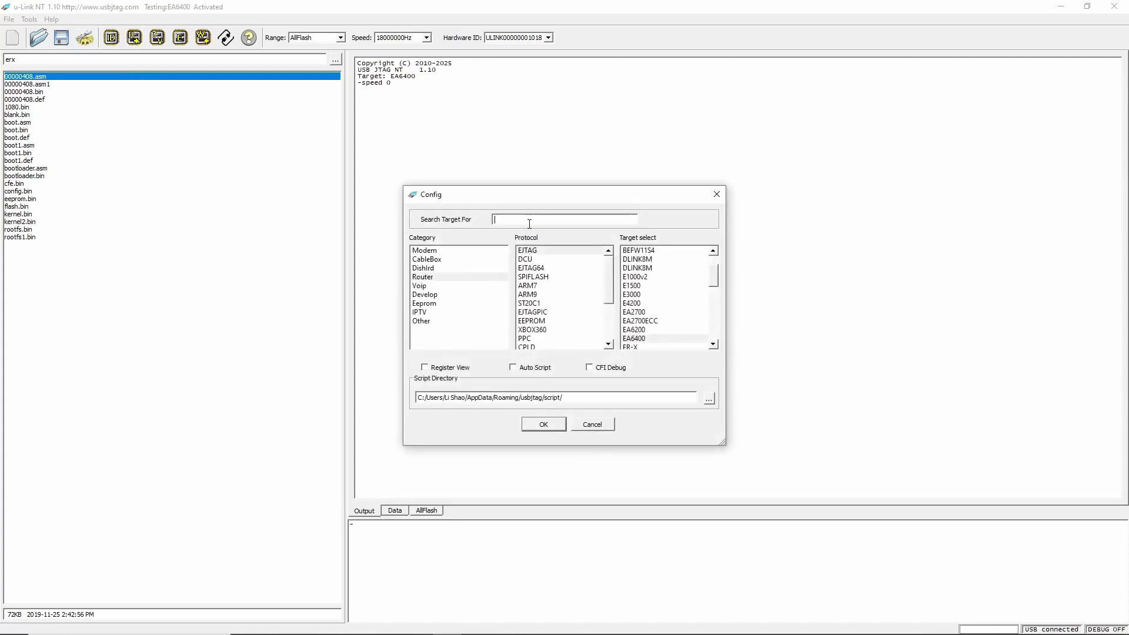
pyautogui.write('ex')
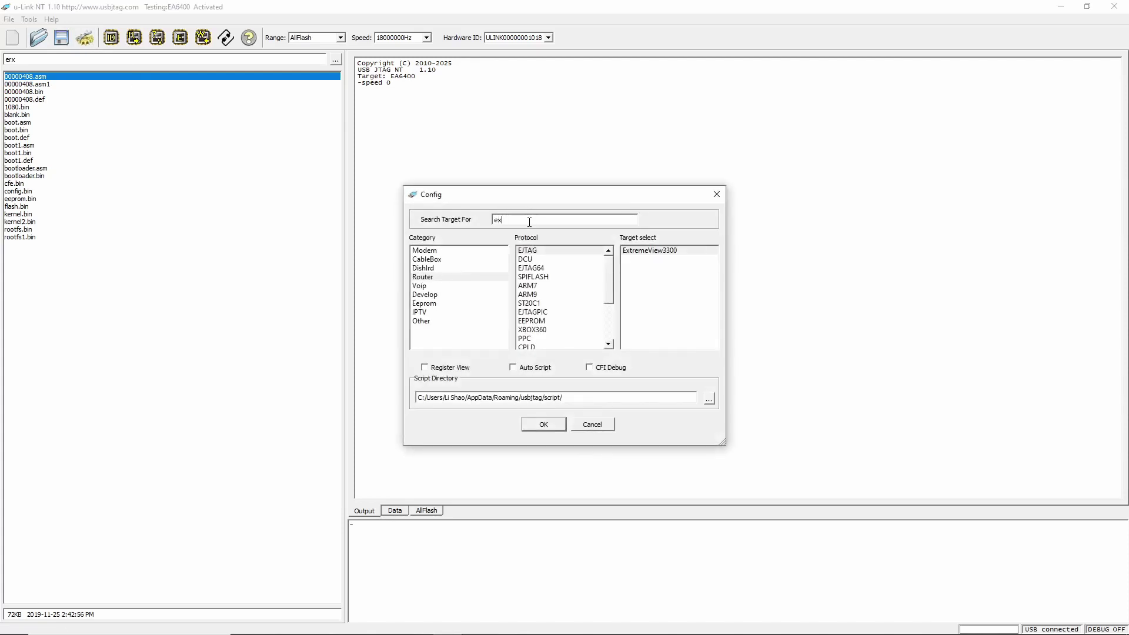
pyautogui.press('BackSpace')
pyautogui.press('BackSpace')
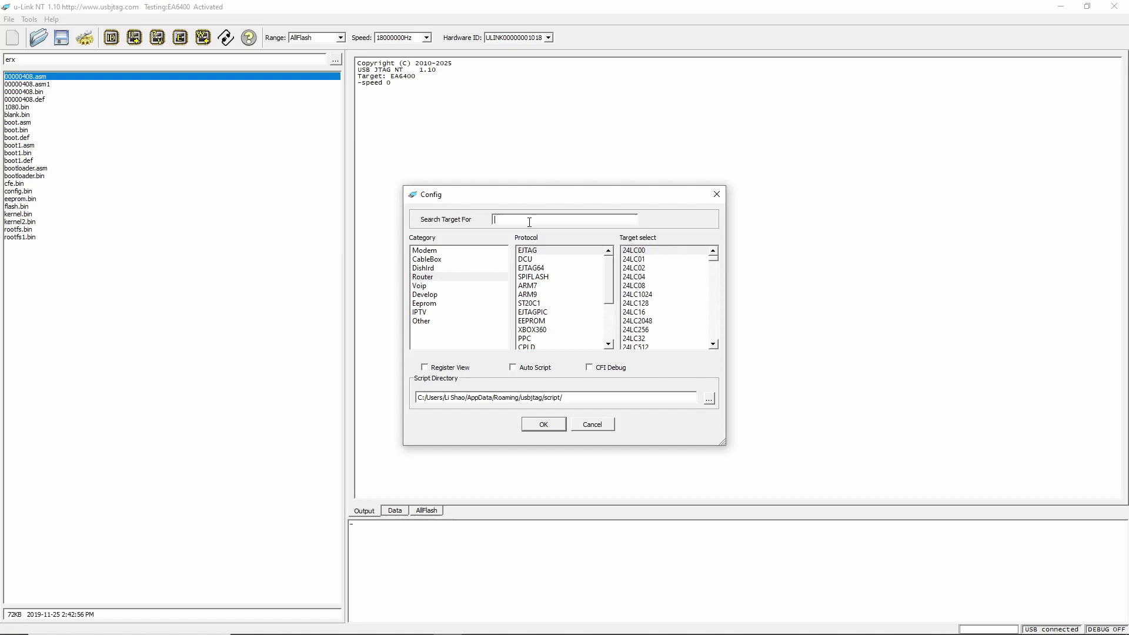
pyautogui.write('e')
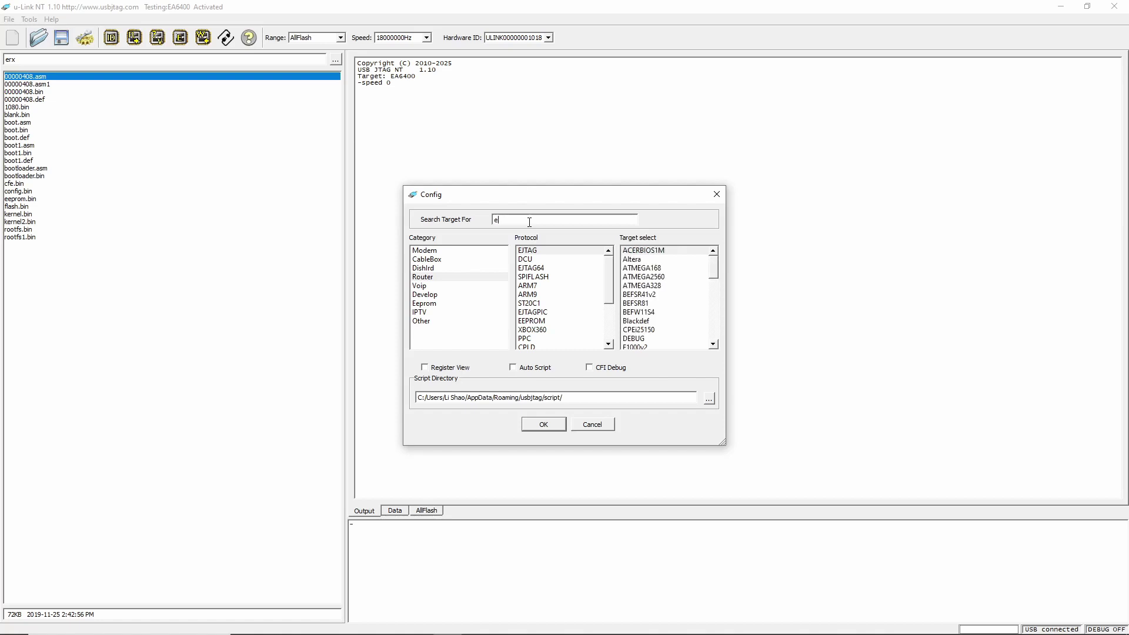
pyautogui.click(427, 278)
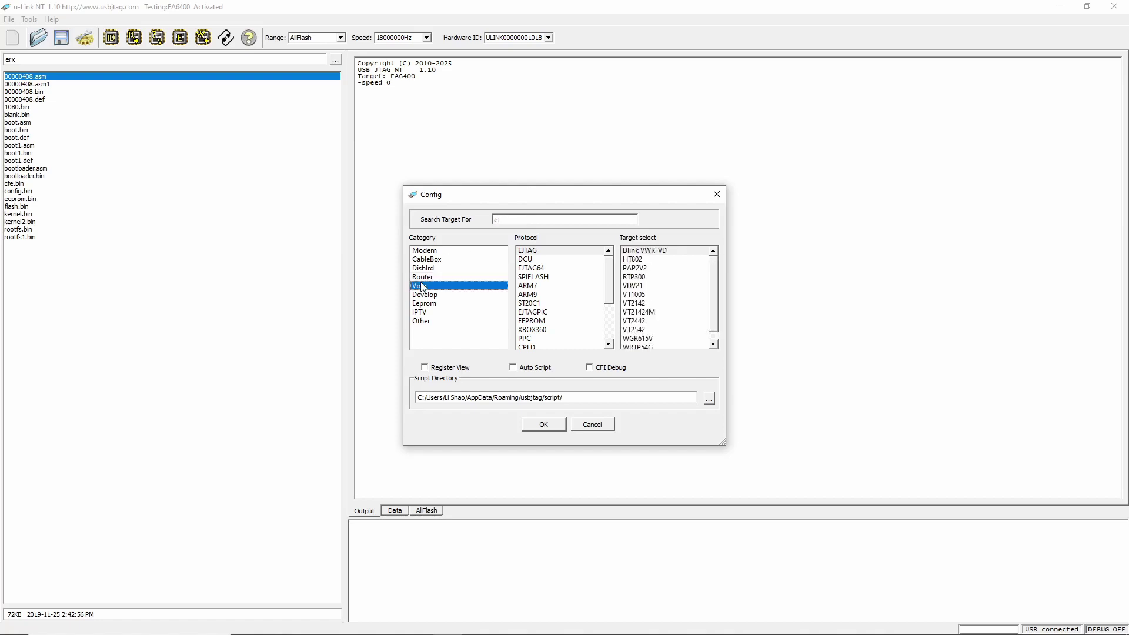
pyautogui.scroll(-1, 677, 292)
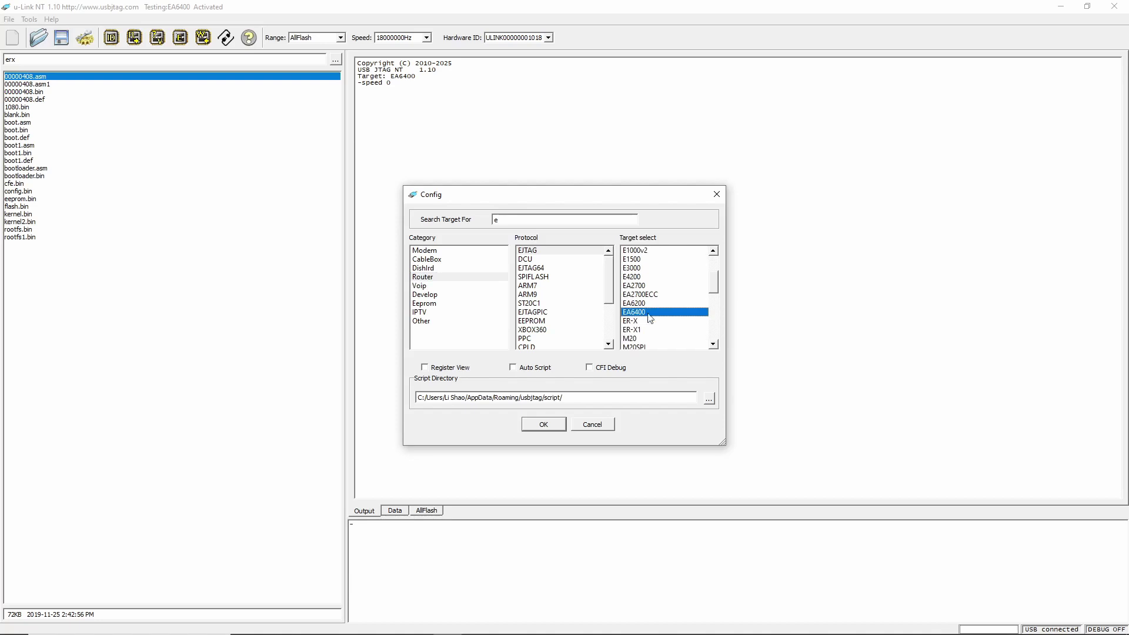
pyautogui.doubleClick(632, 321)
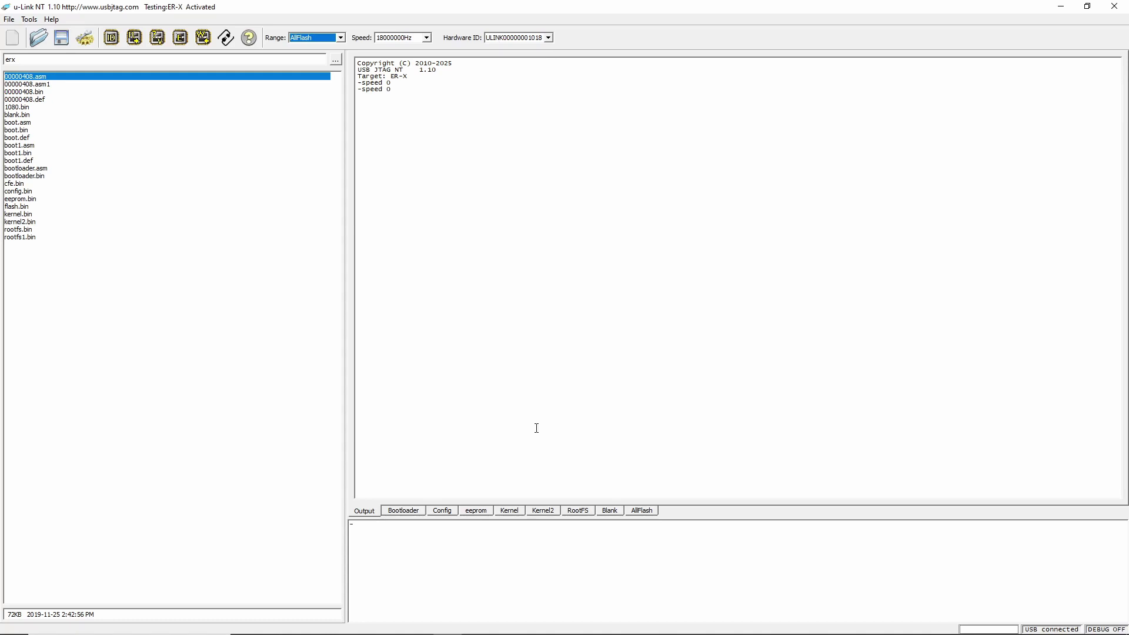
# Run the program command in the command console
pyautogui.click(518, 552)
pyautogui.write('program')
pyautogui.press('Return')
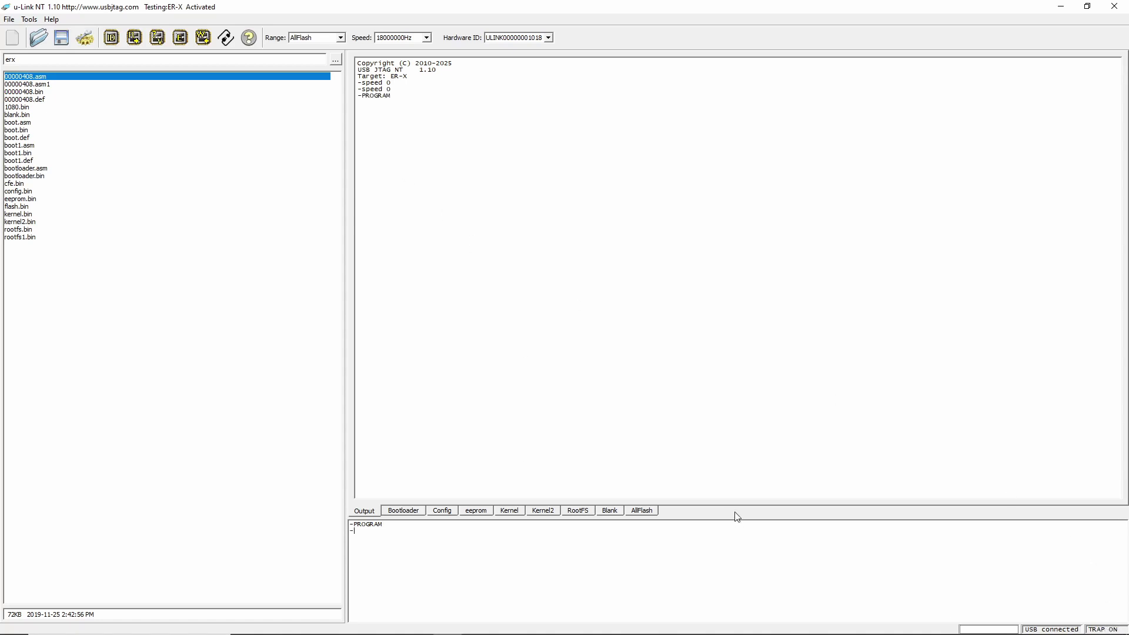
# Read the Bootloader range from the device, compare it with the flash, and show the output log
pyautogui.click(417, 510)
pyautogui.click(138, 43)
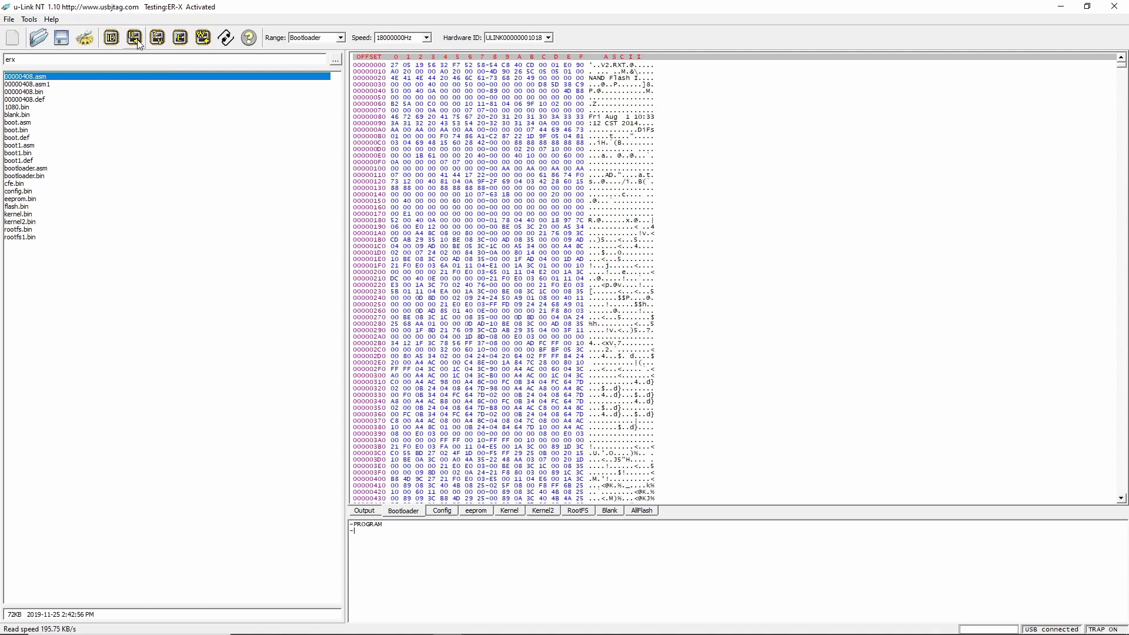
pyautogui.click(157, 37)
pyautogui.click(370, 513)
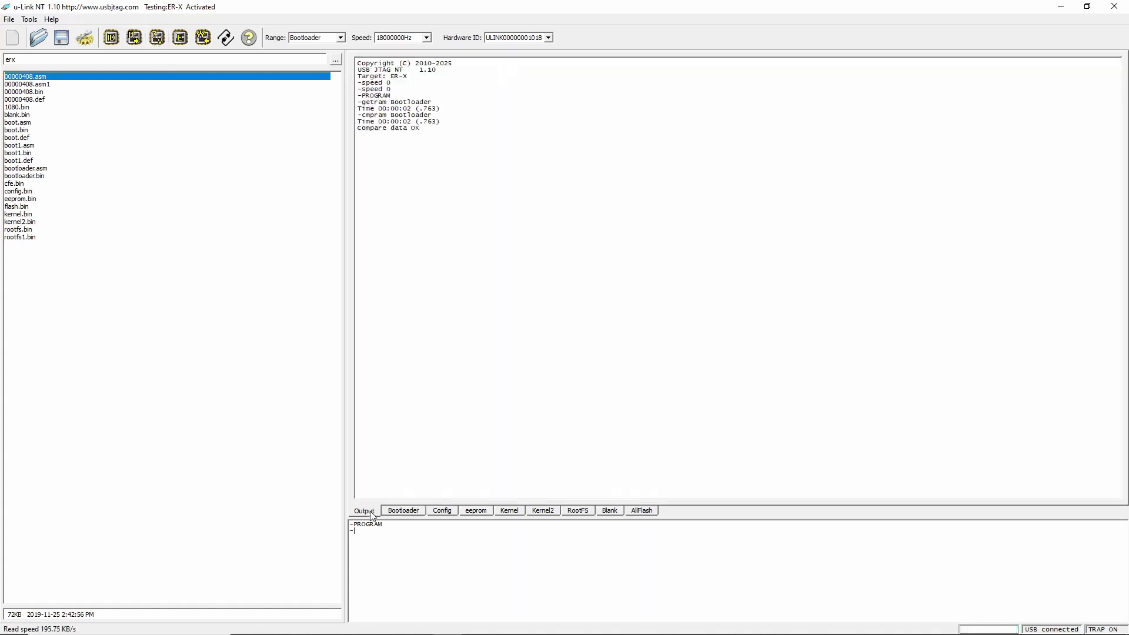
# Read the entire AllFlash range from the device and show the output log
pyautogui.click(644, 511)
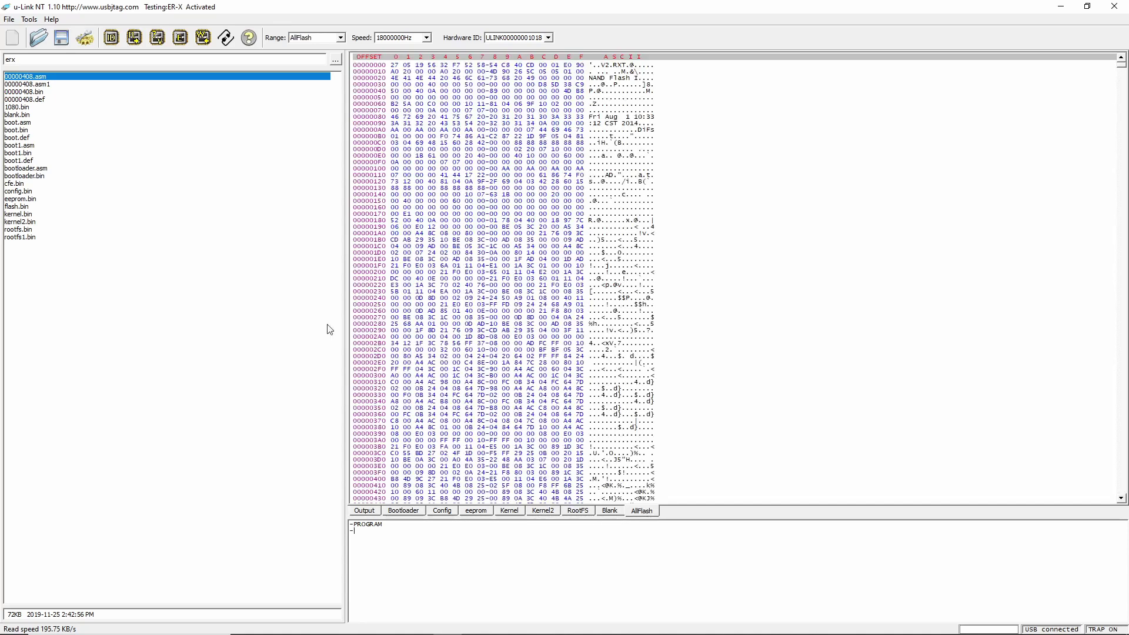
pyautogui.click(134, 40)
pyautogui.click(376, 510)
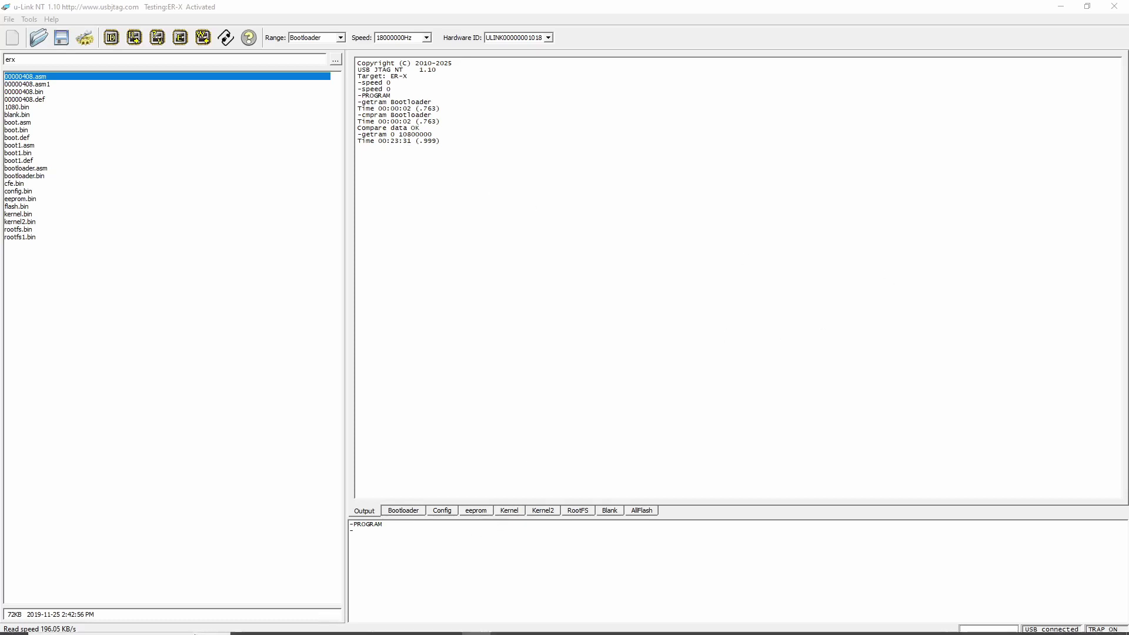
# Switch to Calculator and convert the hexadecimal flash size 10800000 to decimal
pyautogui.moveTo(352, 632)
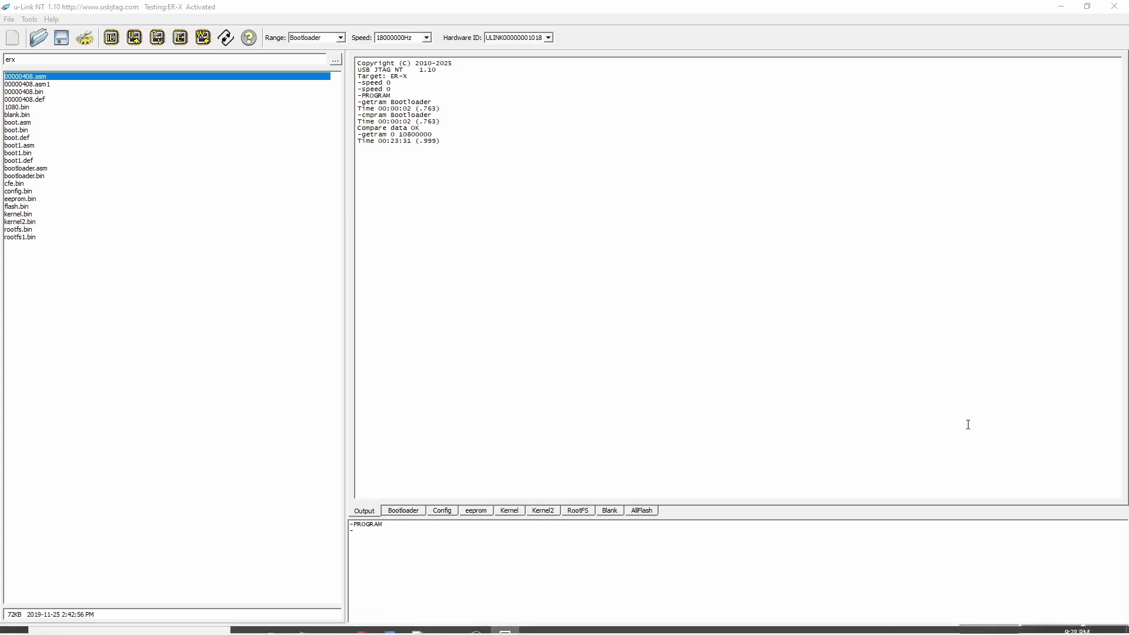
pyautogui.hotkey('alt', 'Tab')
pyautogui.moveTo(718, 131); pyautogui.dragTo(700, 108)
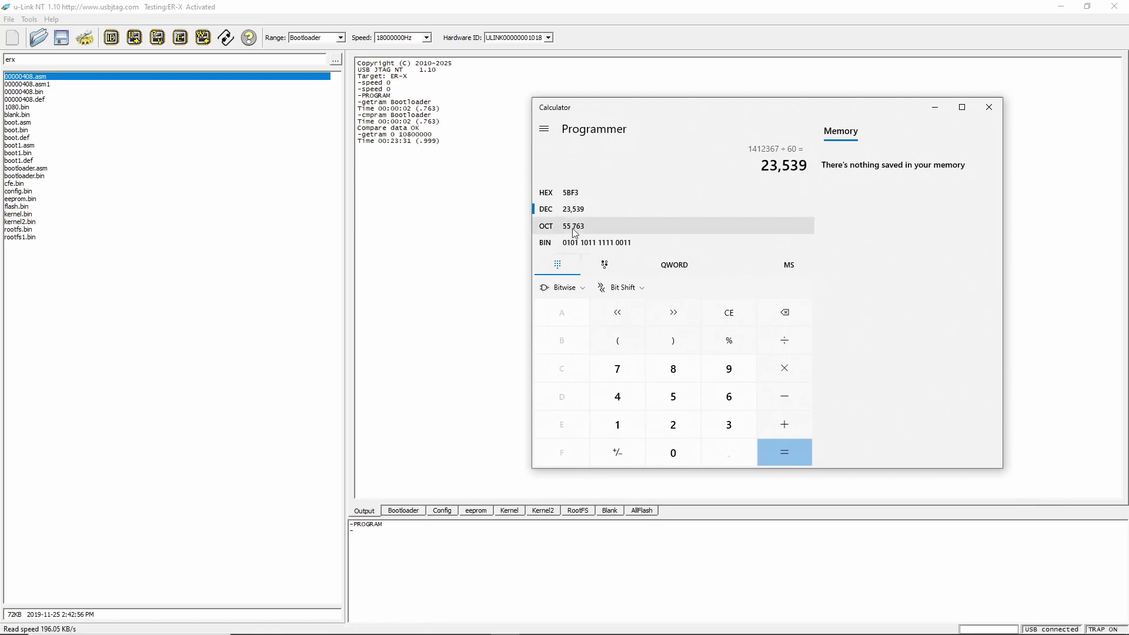
pyautogui.click(557, 194)
pyautogui.click(617, 424)
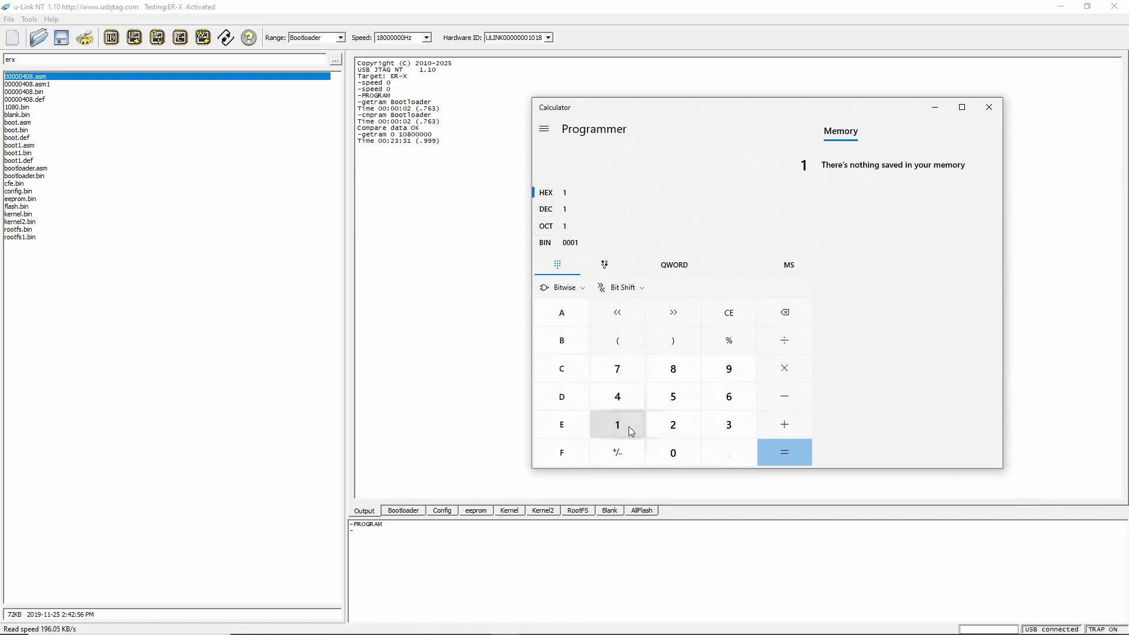
pyautogui.click(673, 453)
pyautogui.click(676, 372)
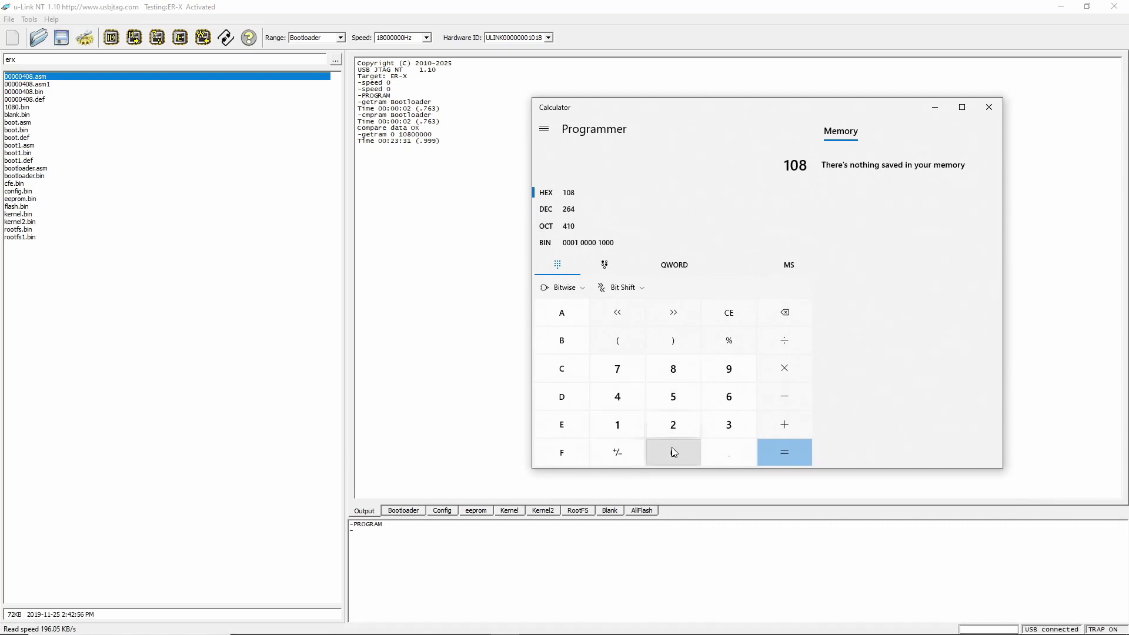
pyautogui.click(673, 451)
pyautogui.click(673, 451)
pyautogui.click(672, 450)
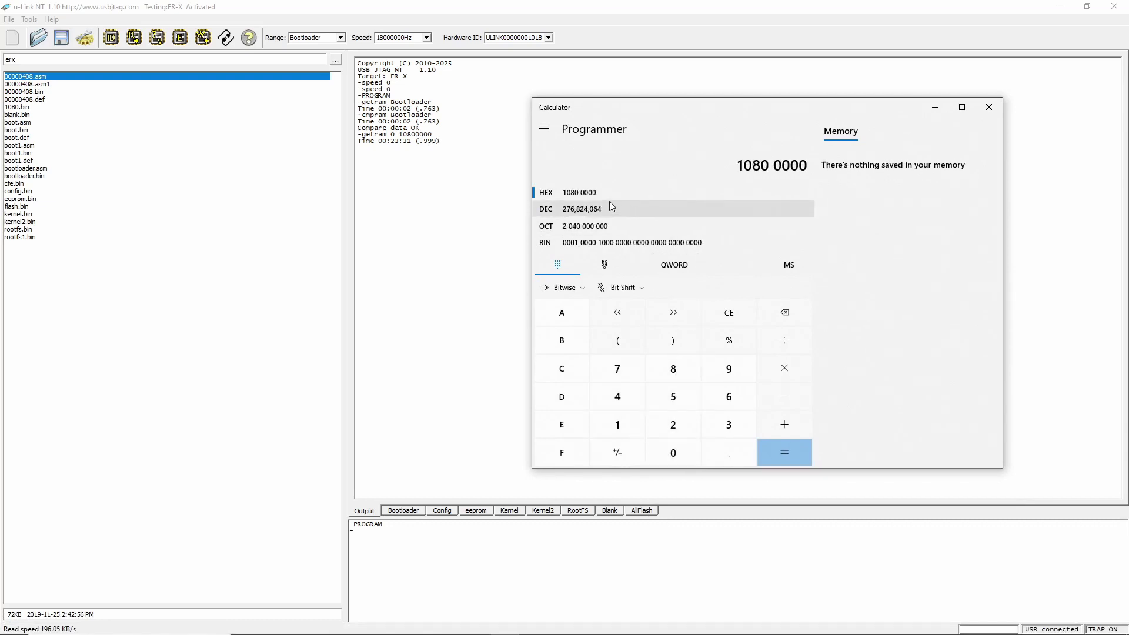
pyautogui.click(574, 216)
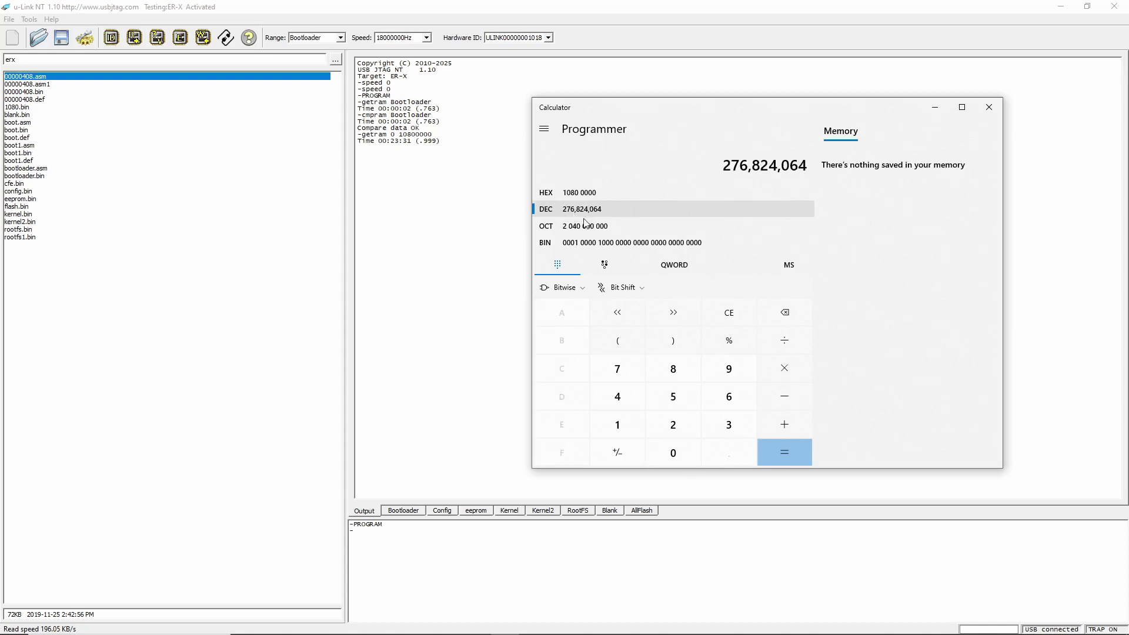
# Divide the decimal flash size by the read speed of 196
pyautogui.click(786, 339)
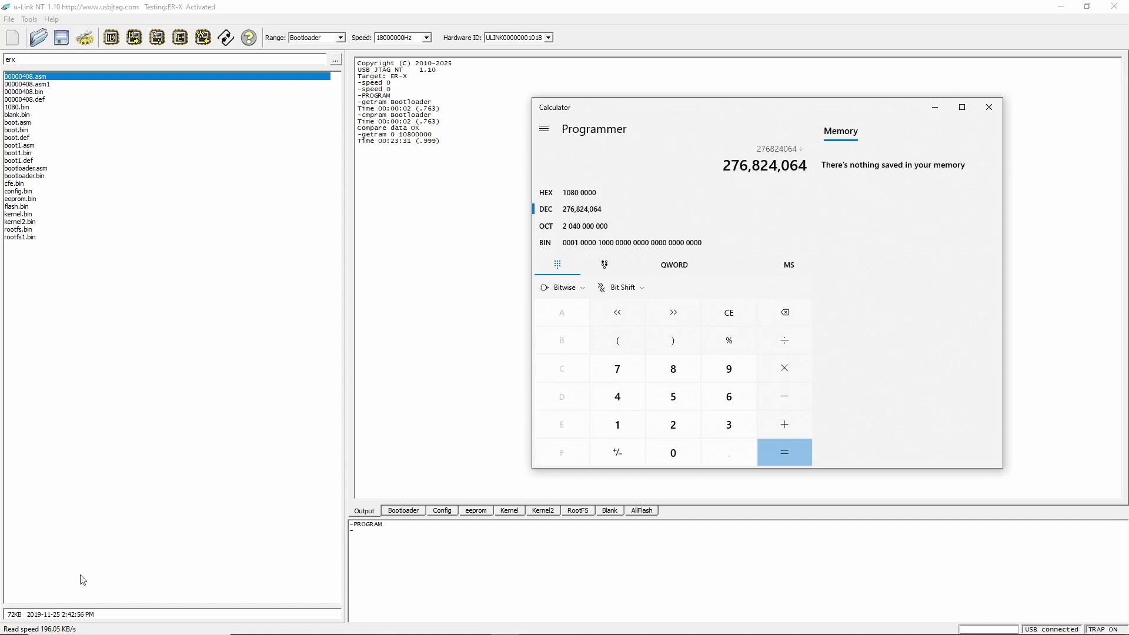
pyautogui.moveTo(59, 634)
pyautogui.click(622, 424)
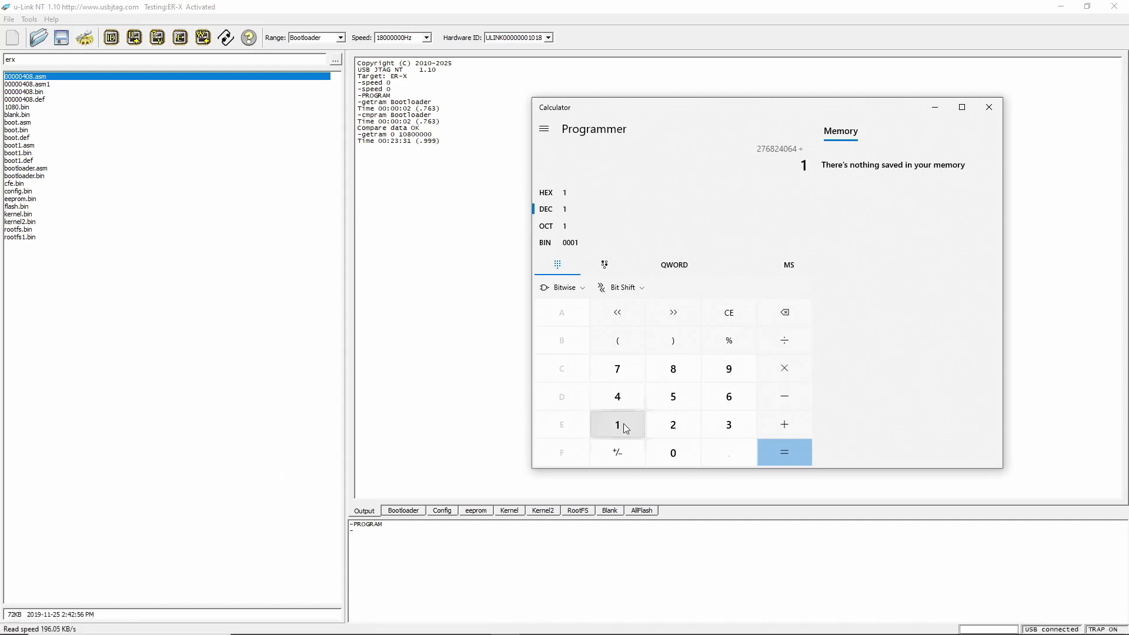
pyautogui.click(728, 369)
pyautogui.click(728, 395)
pyautogui.click(785, 454)
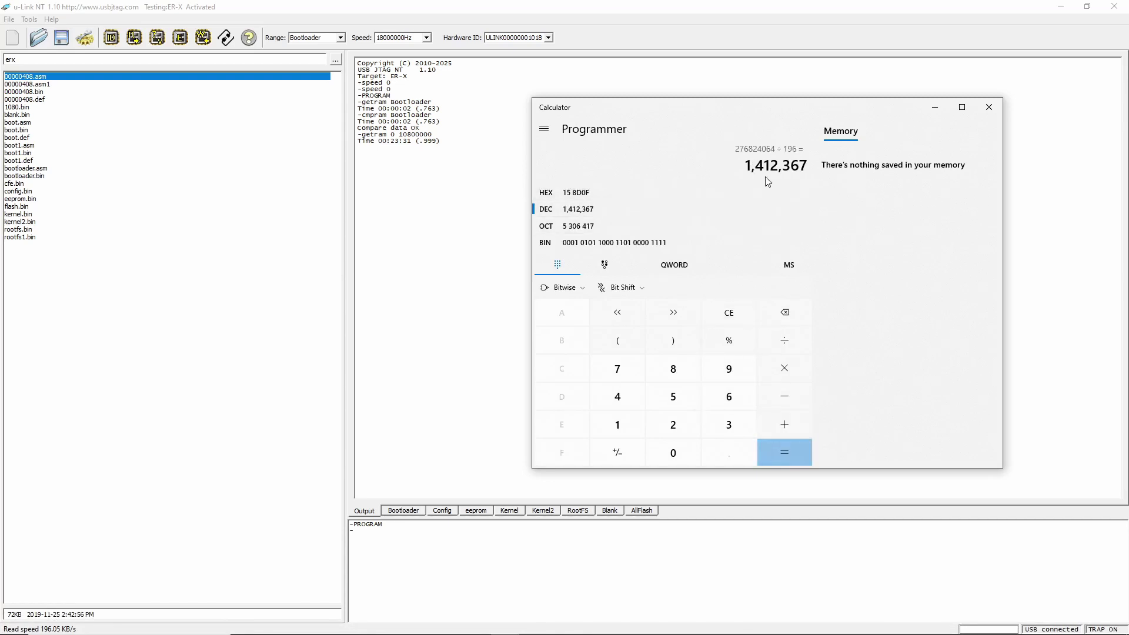
# Divide the resulting read time by 60 to express it in minutes
pyautogui.click(789, 337)
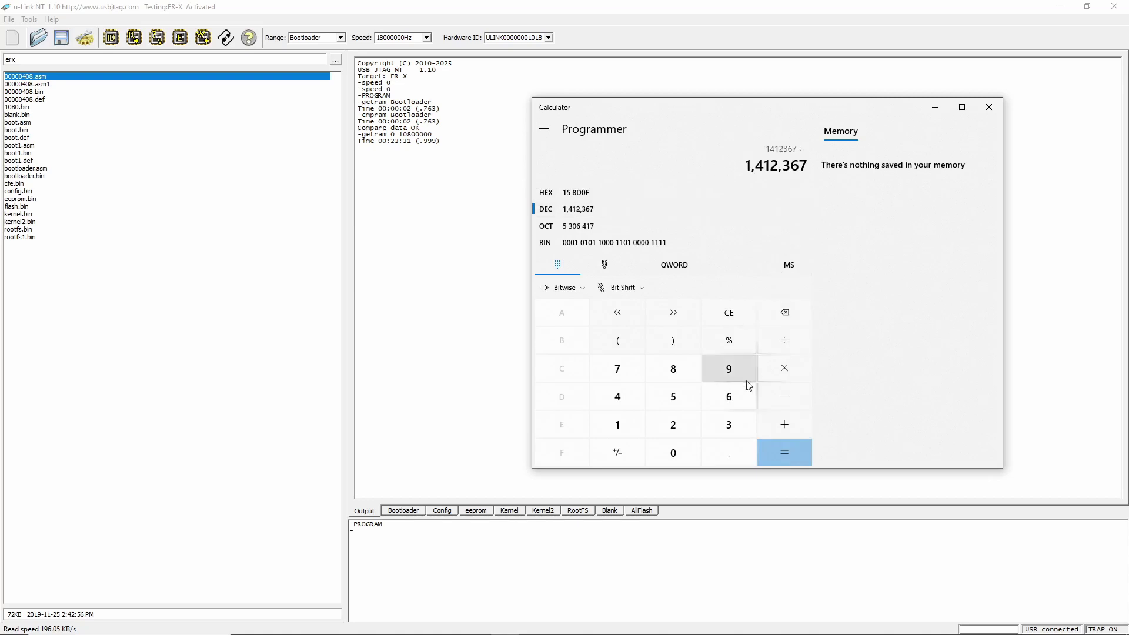
pyautogui.click(732, 397)
pyautogui.click(692, 445)
pyautogui.click(777, 447)
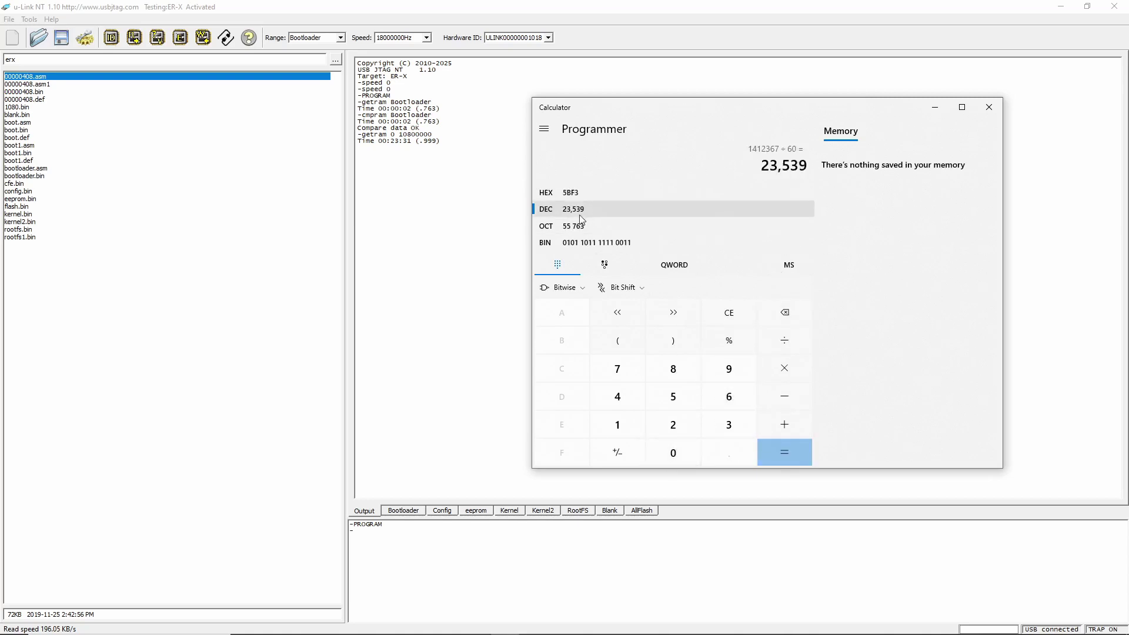
# Switch to u-Link NT and examine the read data of the Blank, RootFS, Kernel2, Kernel, eeprom, Config and Bootloader ranges
pyautogui.click(404, 159)
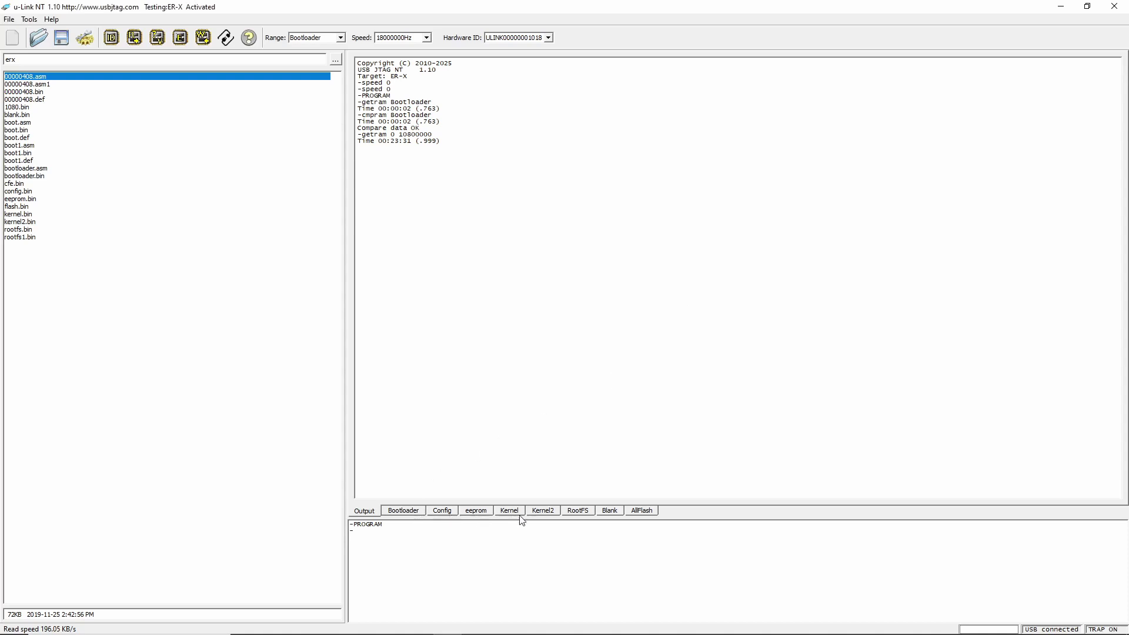
pyautogui.click(619, 511)
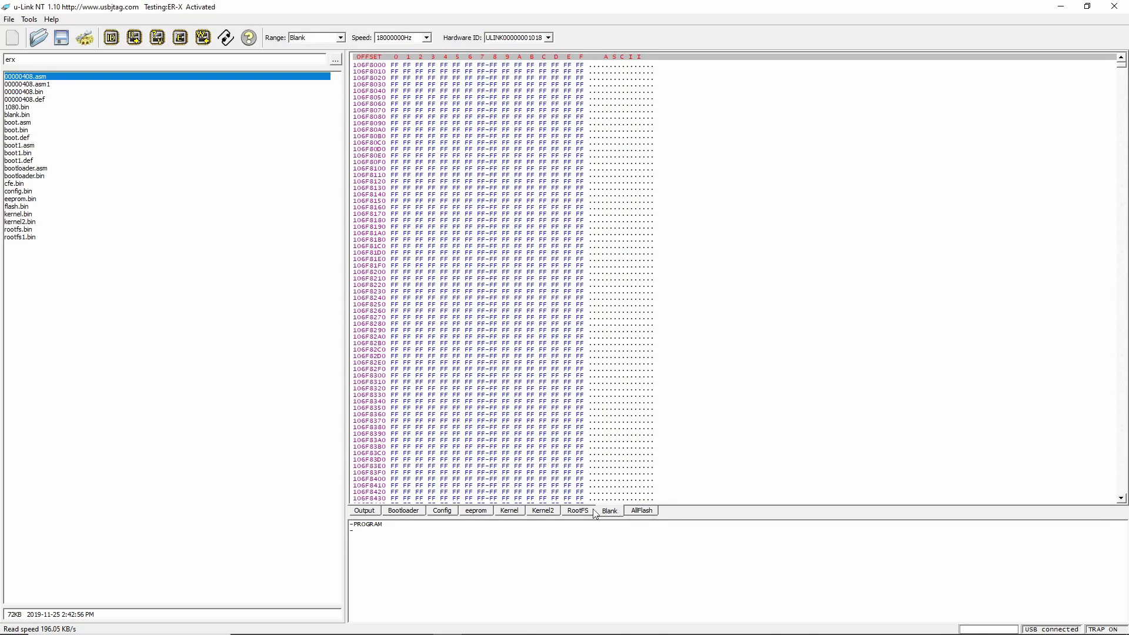
pyautogui.click(575, 518)
pyautogui.click(545, 514)
pyautogui.click(510, 514)
pyautogui.click(478, 514)
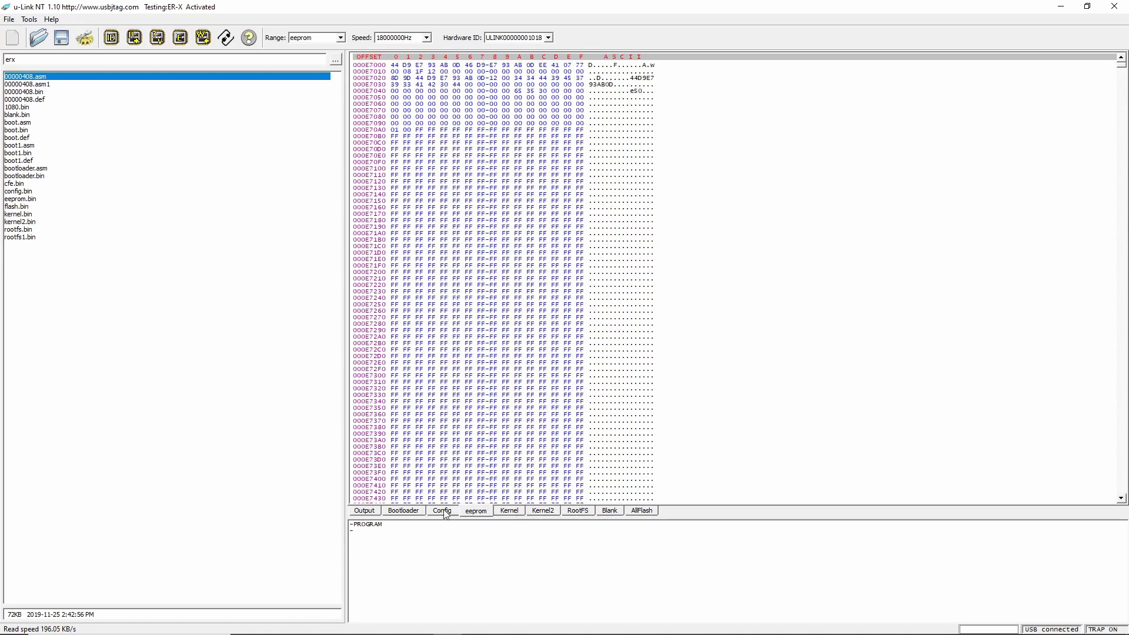
pyautogui.click(443, 514)
pyautogui.click(406, 514)
# Return to the output log and detect the connected processor and flash chip
pyautogui.click(364, 512)
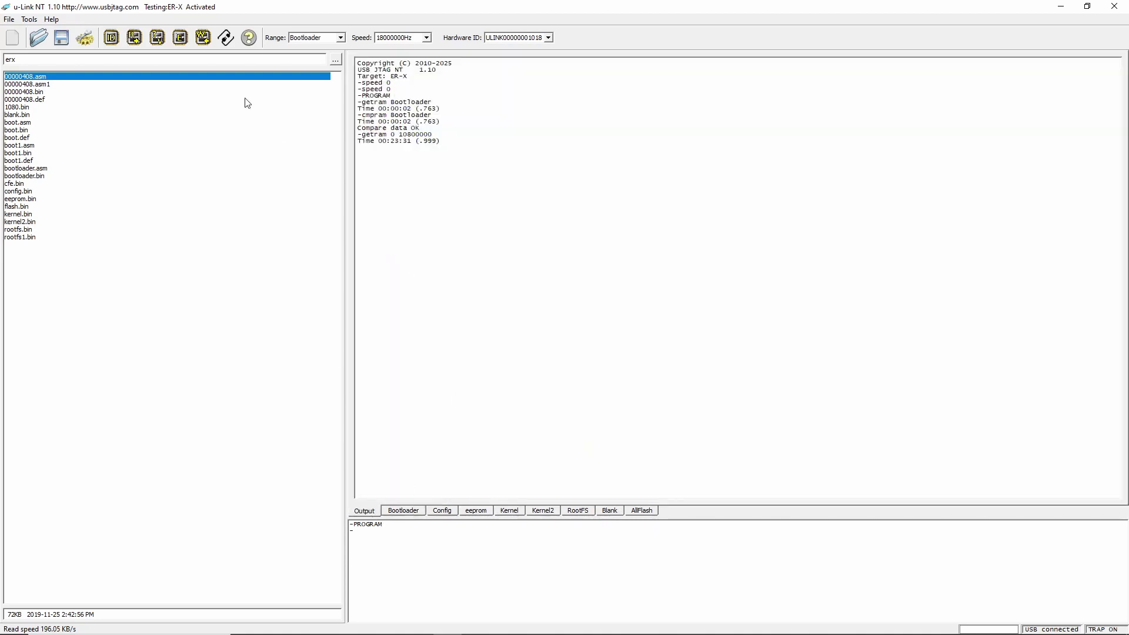
pyautogui.click(117, 40)
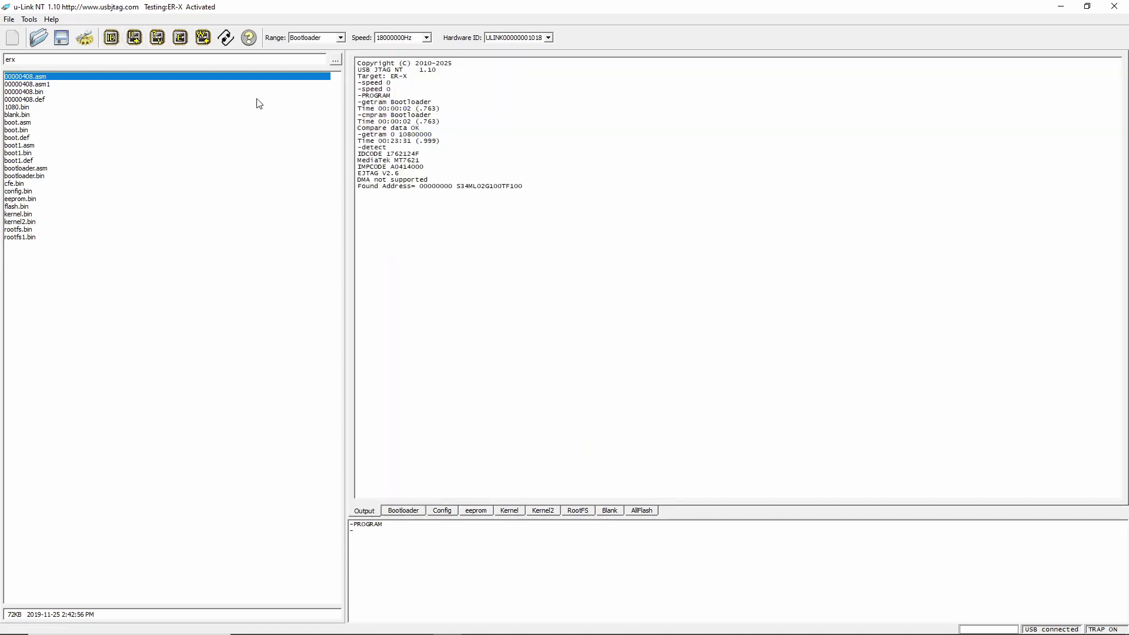